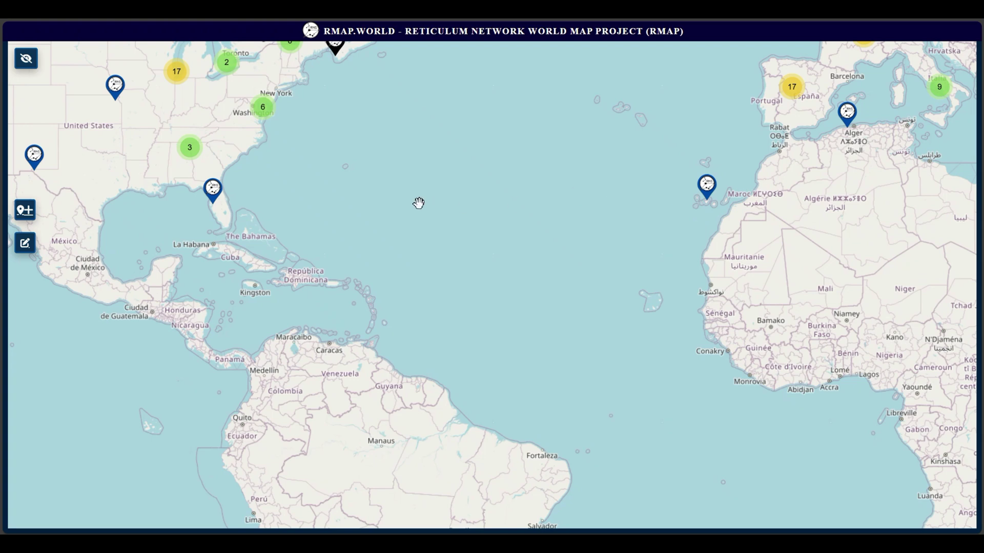
- Locate the Phantom Junction node southeast of Tacoma, Washington, on the map and open its details
{"action": "left_click_drag", "start_coordinate": [299, 224], "coordinate": [465, 278]}
{"action": "scroll", "coordinate": [474, 266], "scroll_direction": "down", "scroll_amount": 1}
{"action": "left_click_drag", "start_coordinate": [446, 222], "coordinate": [481, 276]}
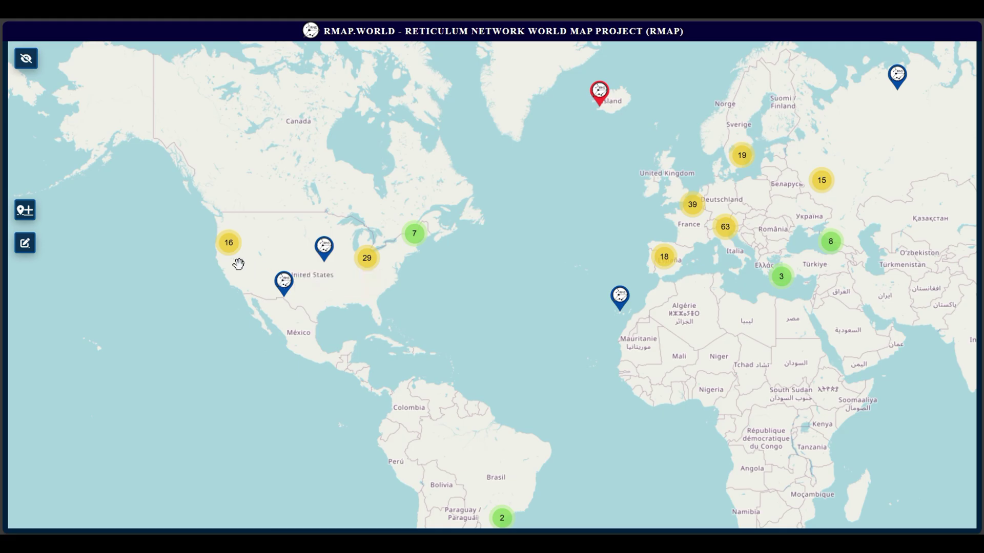
{"action": "scroll", "coordinate": [235, 263], "scroll_direction": "up", "scroll_amount": 1}
{"action": "scroll", "coordinate": [239, 262], "scroll_direction": "up", "scroll_amount": 1}
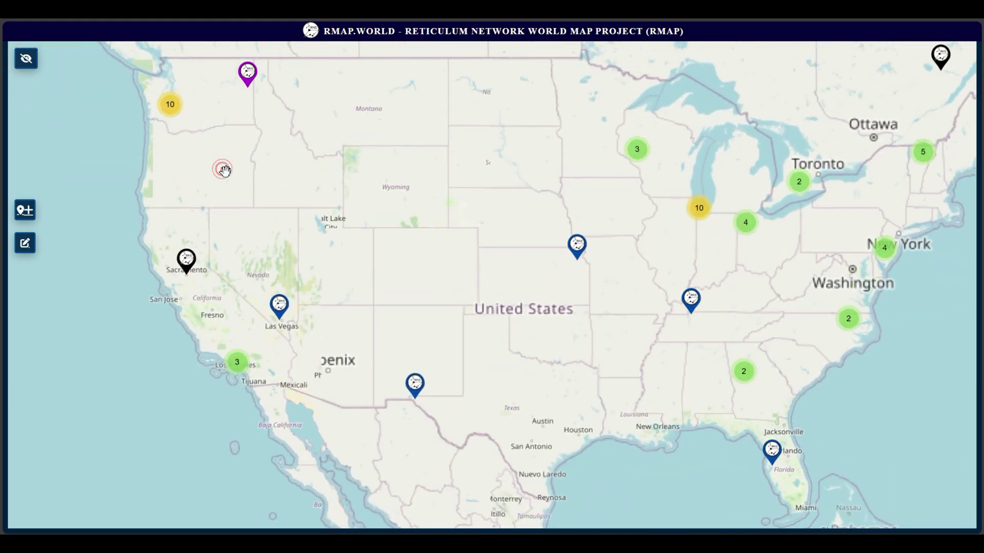
{"action": "left_click_drag", "start_coordinate": [215, 160], "coordinate": [340, 282]}
{"action": "scroll", "coordinate": [325, 263], "scroll_direction": "up", "scroll_amount": 1}
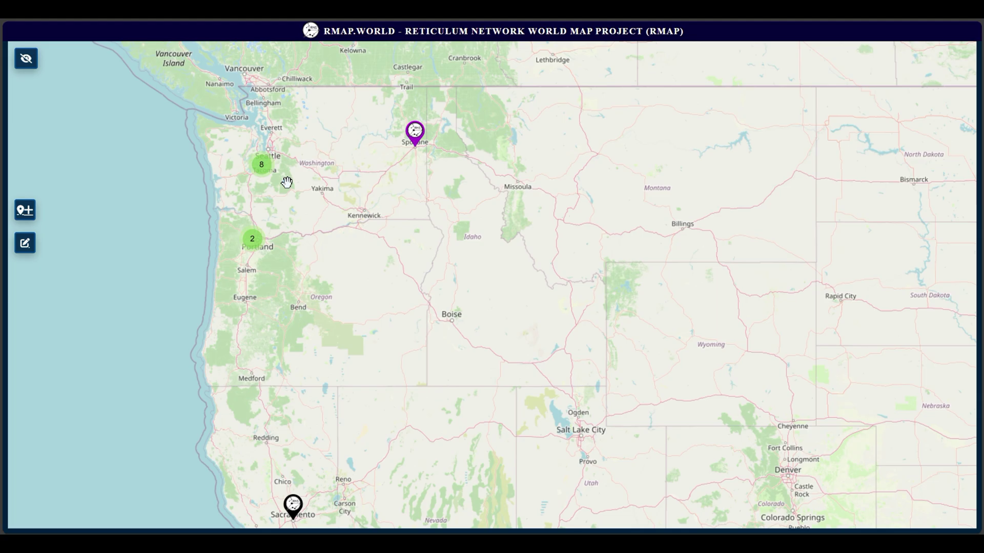
{"action": "scroll", "coordinate": [262, 188], "scroll_direction": "up", "scroll_amount": 2}
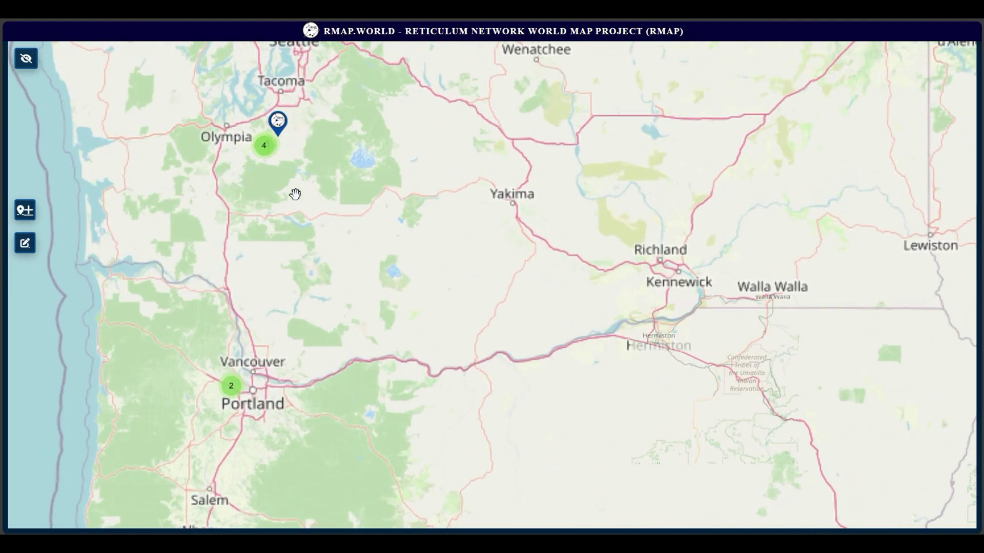
{"action": "left_click_drag", "start_coordinate": [355, 150], "coordinate": [373, 239]}
{"action": "mouse_move", "coordinate": [369, 301]}
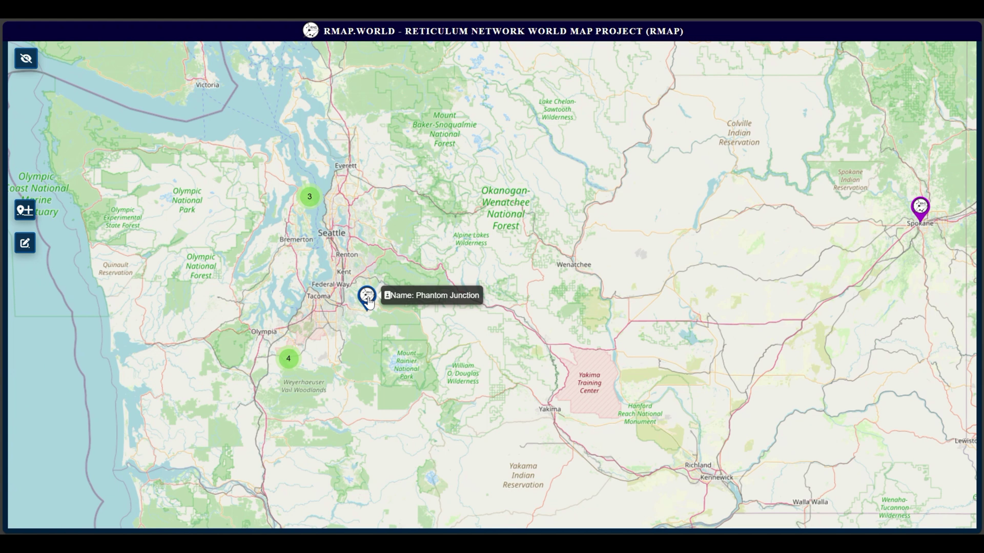
{"action": "left_click", "coordinate": [367, 300]}
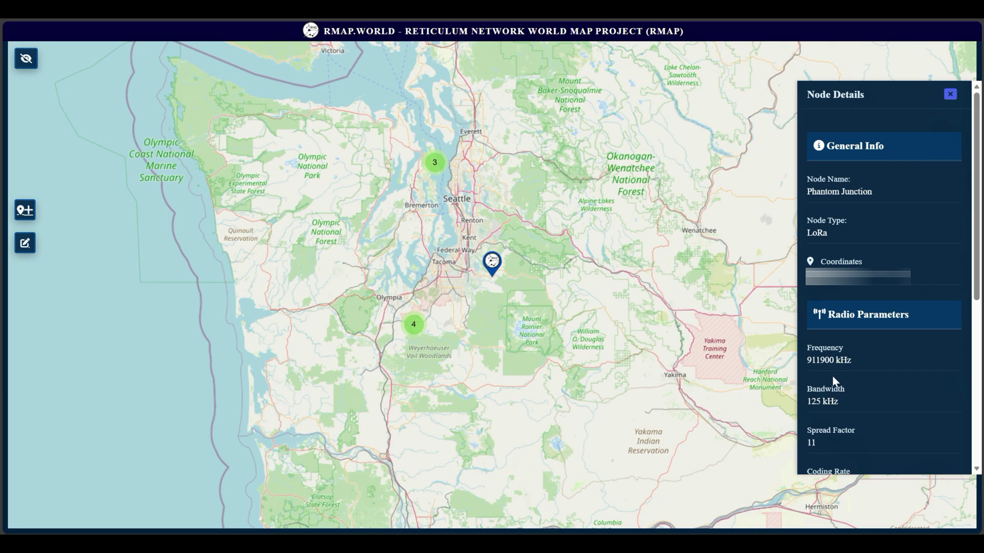
- Review Phantom Junction's radio parameters, hardware info and additional notes, and return to its general info
{"action": "scroll", "coordinate": [837, 421], "scroll_direction": "down", "scroll_amount": 3}
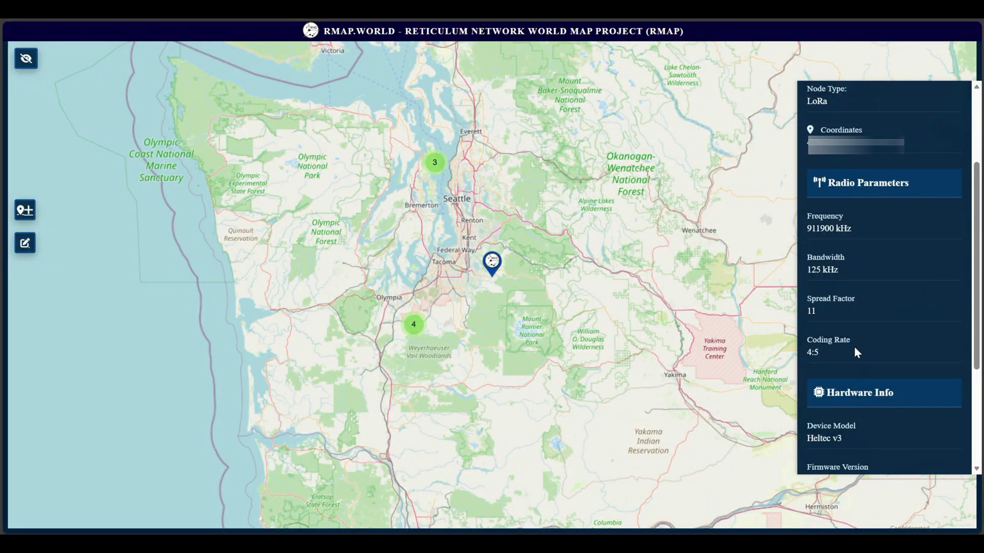
{"action": "scroll", "coordinate": [875, 326], "scroll_direction": "down", "scroll_amount": 2}
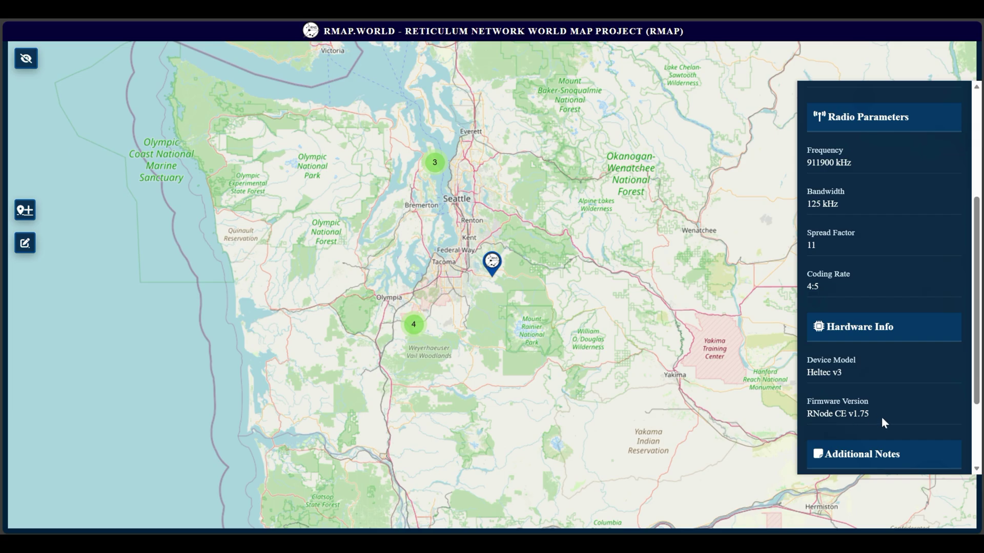
{"action": "scroll", "coordinate": [881, 418], "scroll_direction": "down", "scroll_amount": 2}
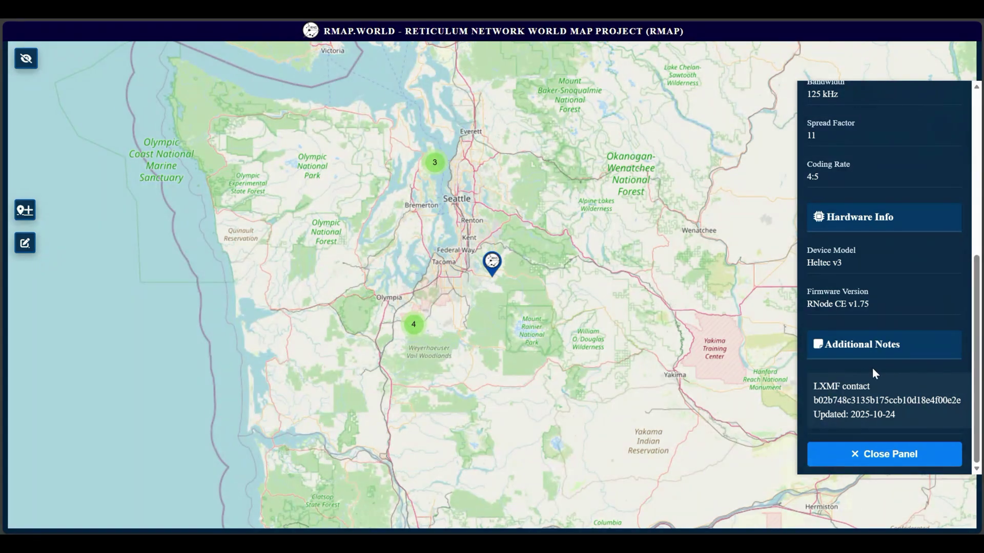
{"action": "scroll", "coordinate": [872, 368], "scroll_direction": "up", "scroll_amount": 3}
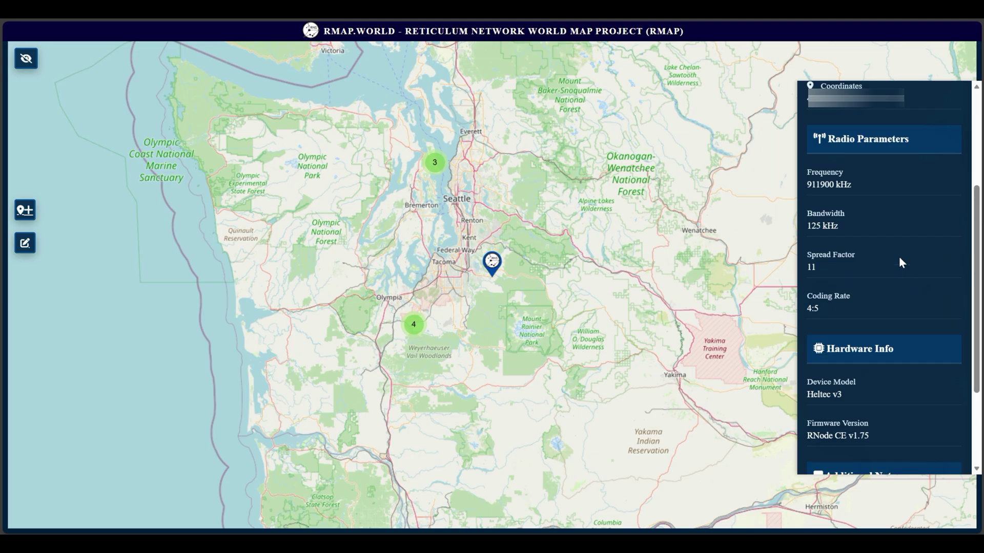
{"action": "scroll", "coordinate": [899, 258], "scroll_direction": "up", "scroll_amount": 4}
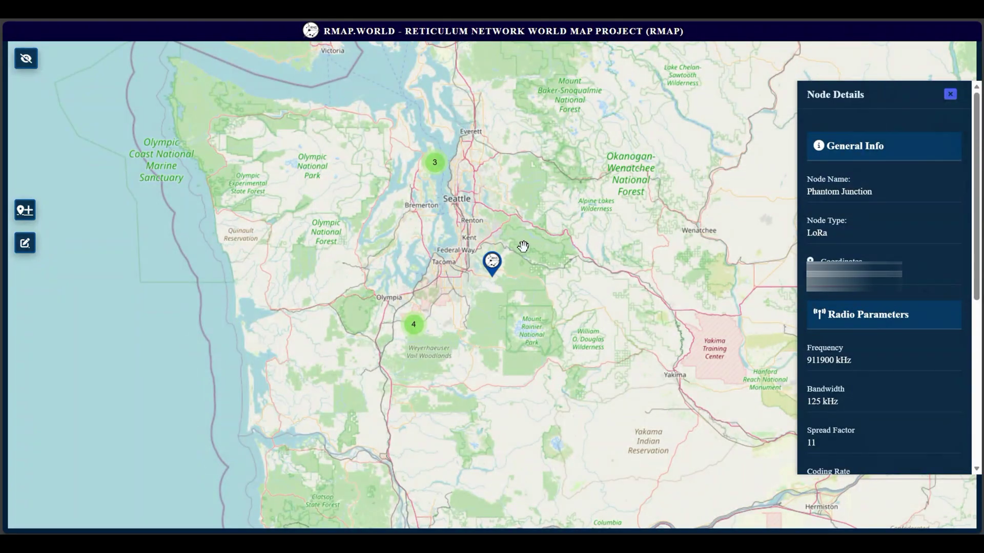
- Expand the three-node cluster near Seattle, review the EndOfTheRoad Lora node's details, and select the red-marked node near Bremerton
{"action": "left_click", "coordinate": [432, 170]}
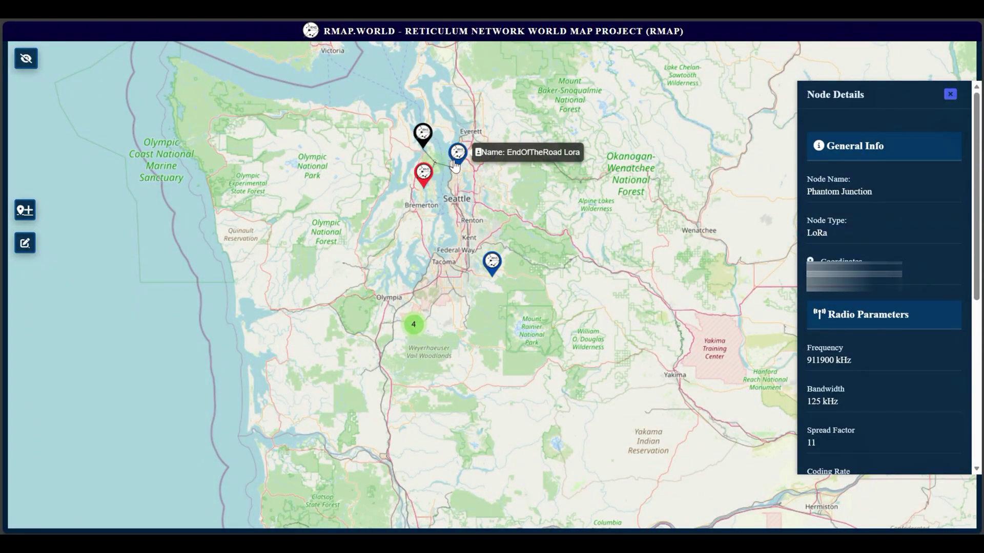
{"action": "left_click", "coordinate": [454, 168]}
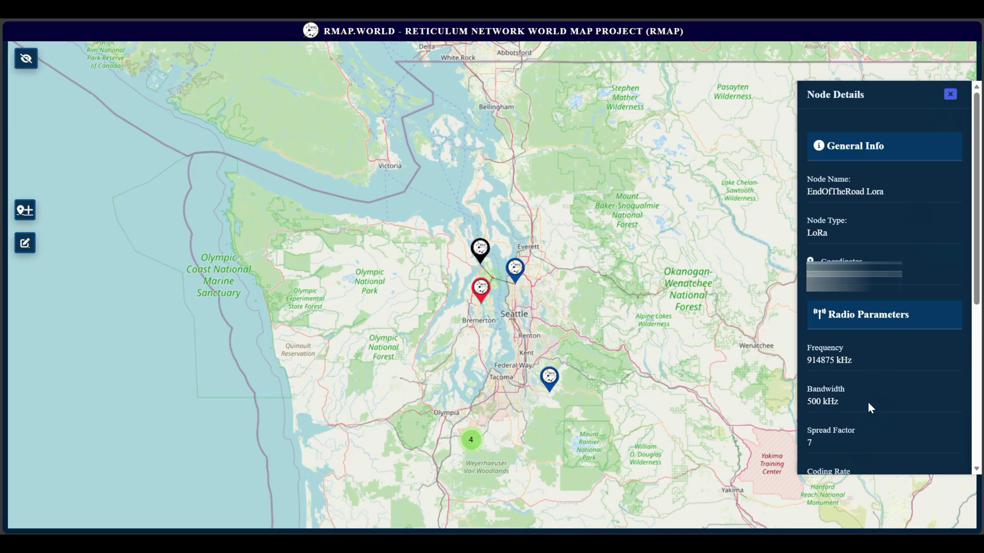
{"action": "scroll", "coordinate": [825, 425], "scroll_direction": "down", "scroll_amount": 3}
{"action": "scroll", "coordinate": [850, 319], "scroll_direction": "down", "scroll_amount": 3}
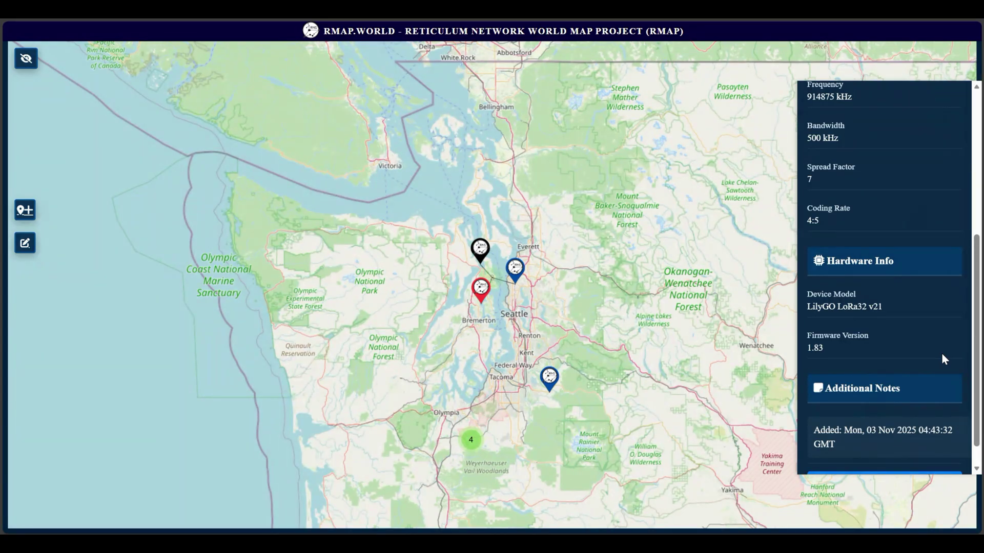
{"action": "scroll", "coordinate": [943, 356], "scroll_direction": "down", "scroll_amount": 1}
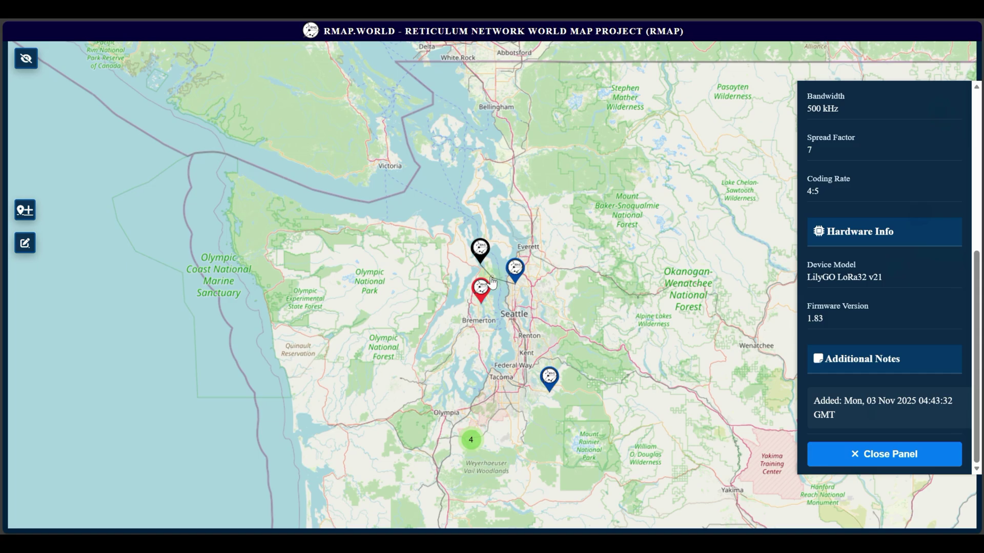
{"action": "left_click", "coordinate": [481, 289]}
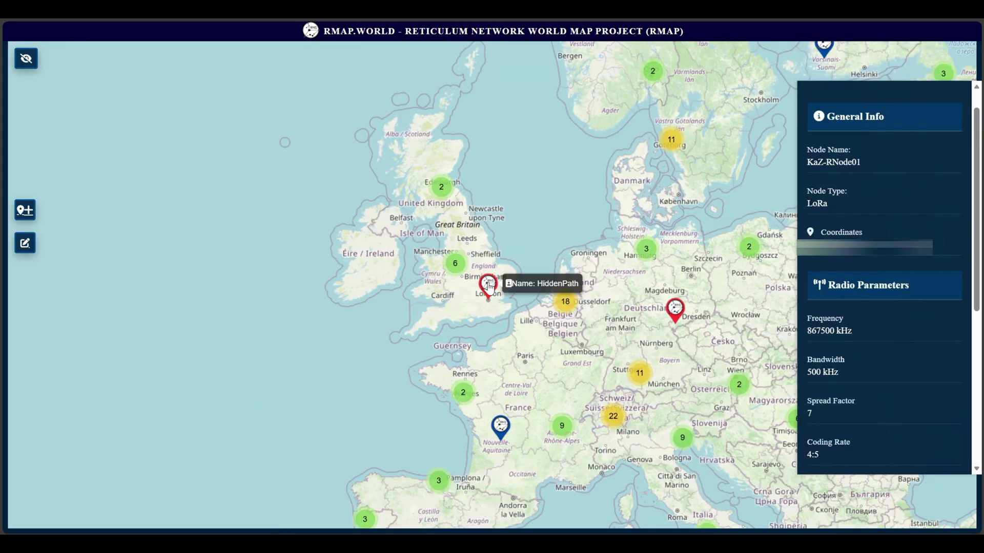
- View the details of the Worcester West Rnode and the node at Cardiff in Great Britain
{"action": "scroll", "coordinate": [487, 288], "scroll_direction": "up", "scroll_amount": 2}
{"action": "scroll", "coordinate": [476, 288], "scroll_direction": "up", "scroll_amount": 1}
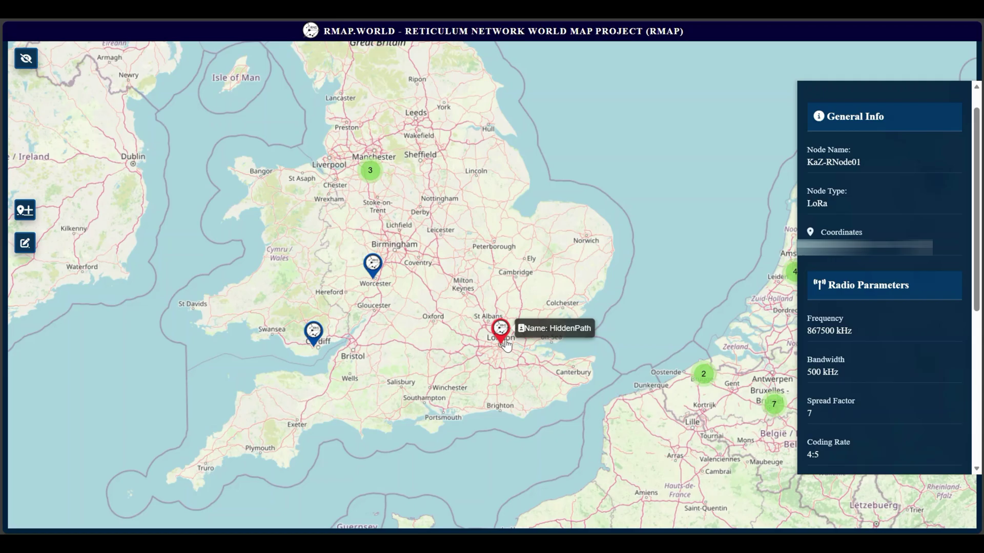
{"action": "left_click", "coordinate": [376, 274]}
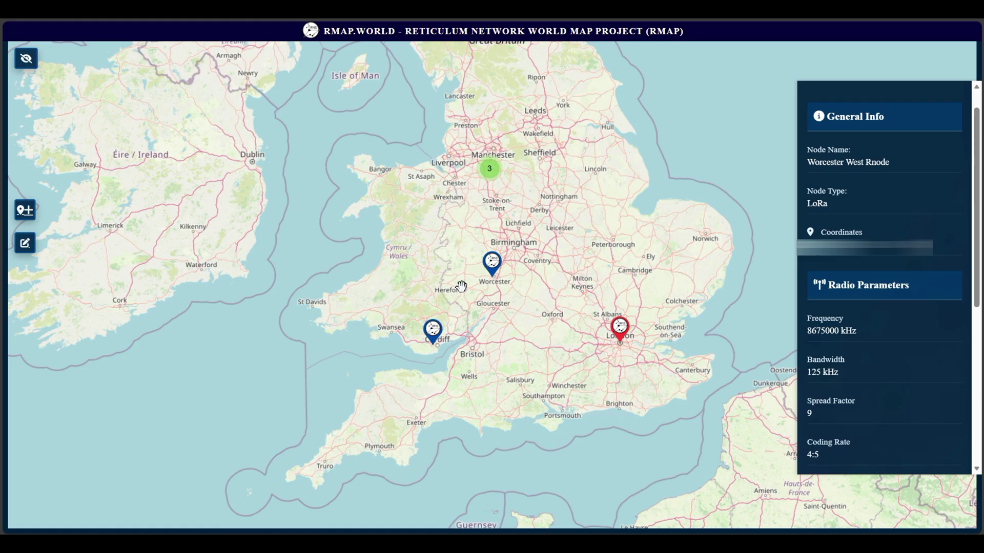
{"action": "left_click", "coordinate": [433, 331]}
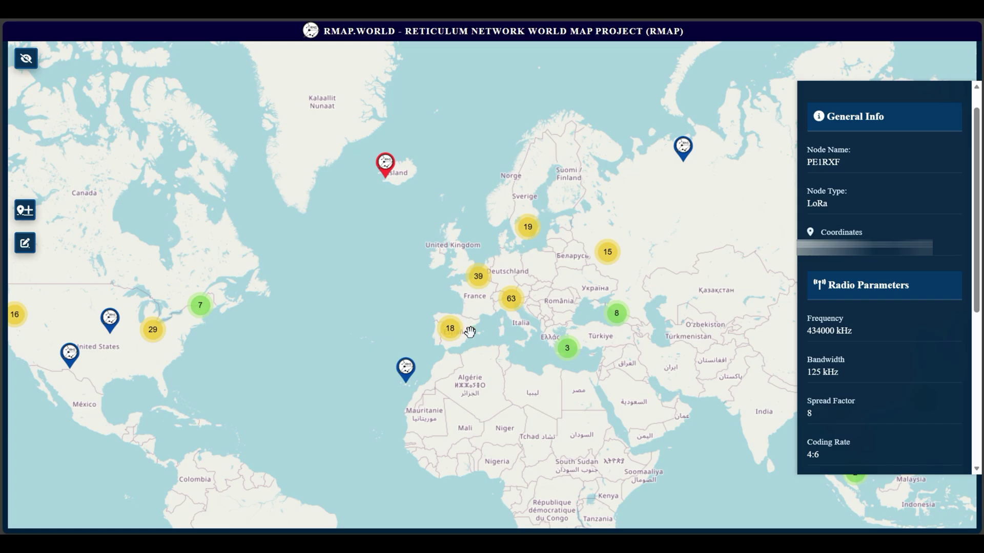
- Survey the distribution of nodes worldwide and across southern and central Europe
{"action": "scroll", "coordinate": [469, 345], "scroll_direction": "up", "scroll_amount": 3}
{"action": "scroll", "coordinate": [469, 345], "scroll_direction": "down", "scroll_amount": 3}
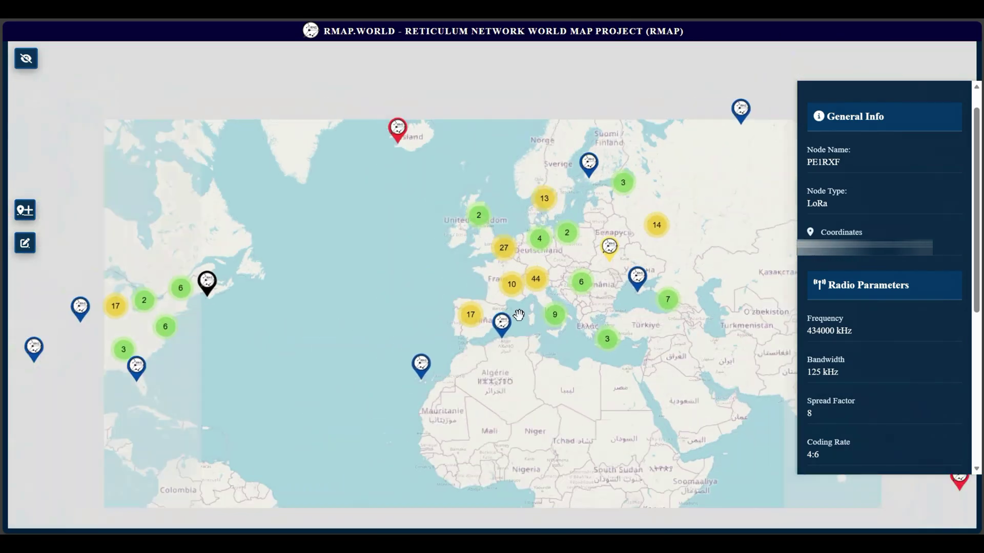
{"action": "scroll", "coordinate": [530, 332], "scroll_direction": "down", "scroll_amount": 2}
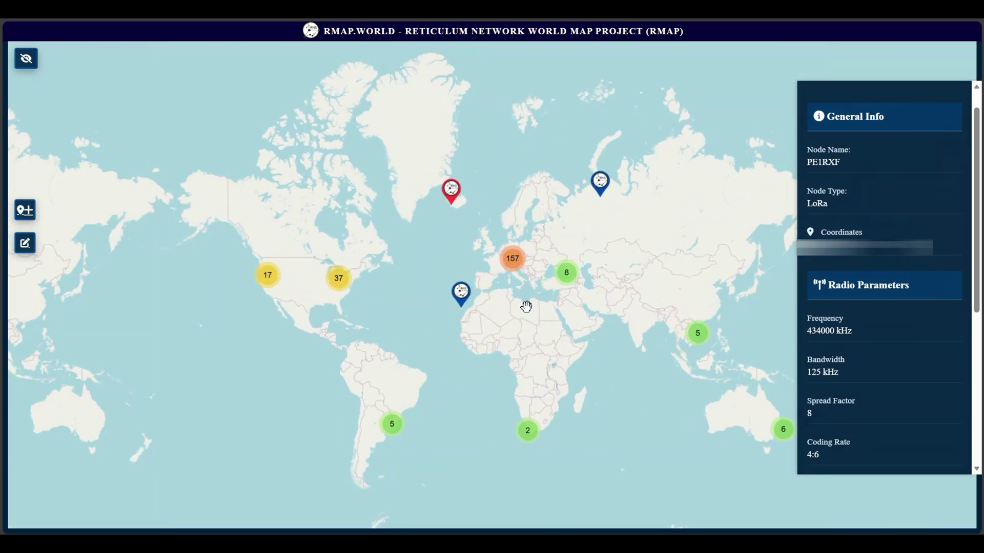
{"action": "scroll", "coordinate": [502, 284], "scroll_direction": "up", "scroll_amount": 2}
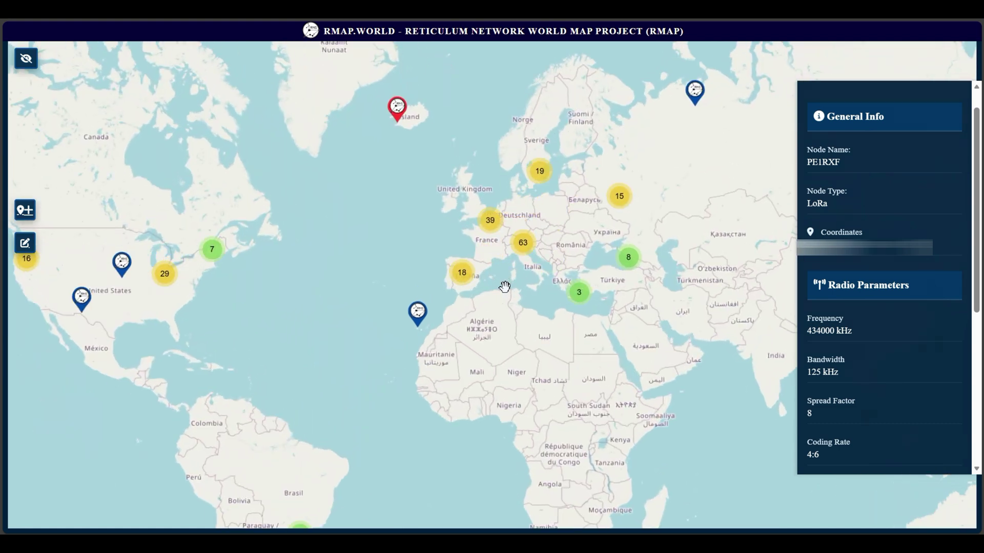
{"action": "scroll", "coordinate": [486, 293], "scroll_direction": "up", "scroll_amount": 2}
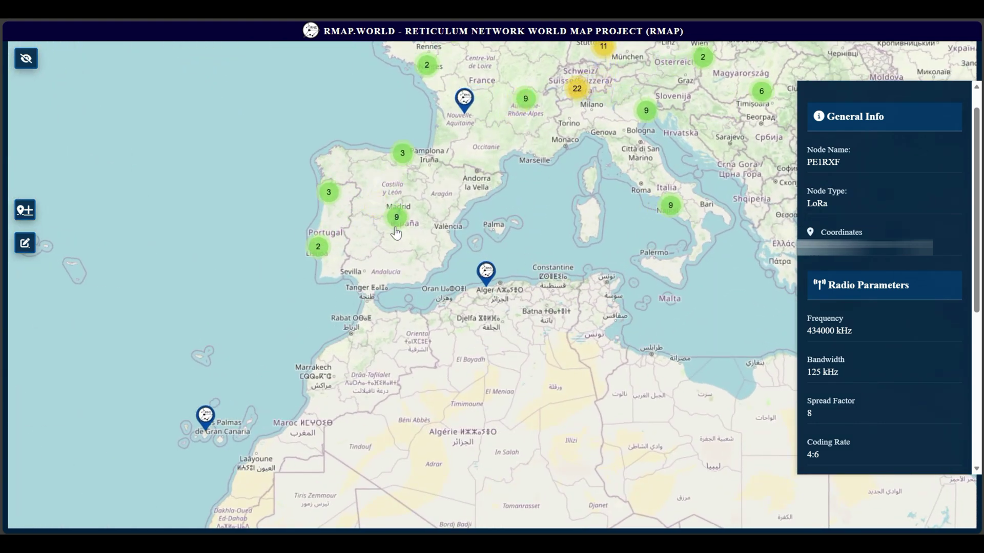
{"action": "left_click_drag", "start_coordinate": [516, 152], "coordinate": [452, 349]}
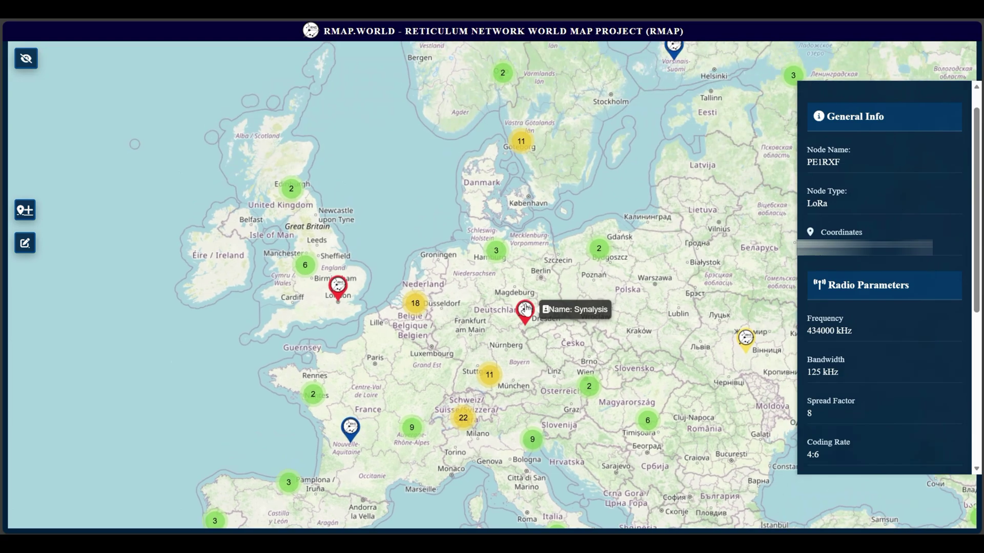
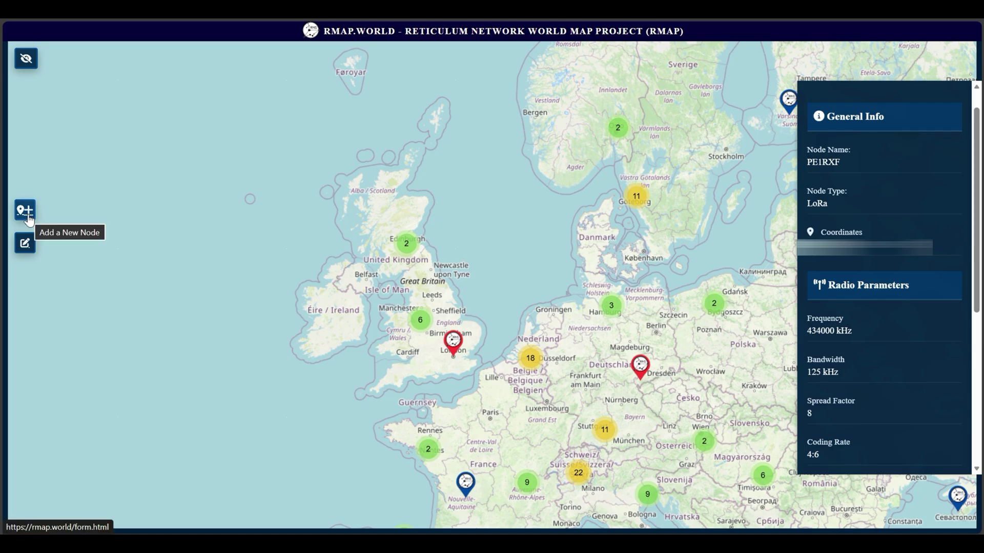
- Open the new-node form for a LoRa RNode and examine its bandwidth, spread factor and coding rate choices
{"action": "left_click", "coordinate": [27, 216]}
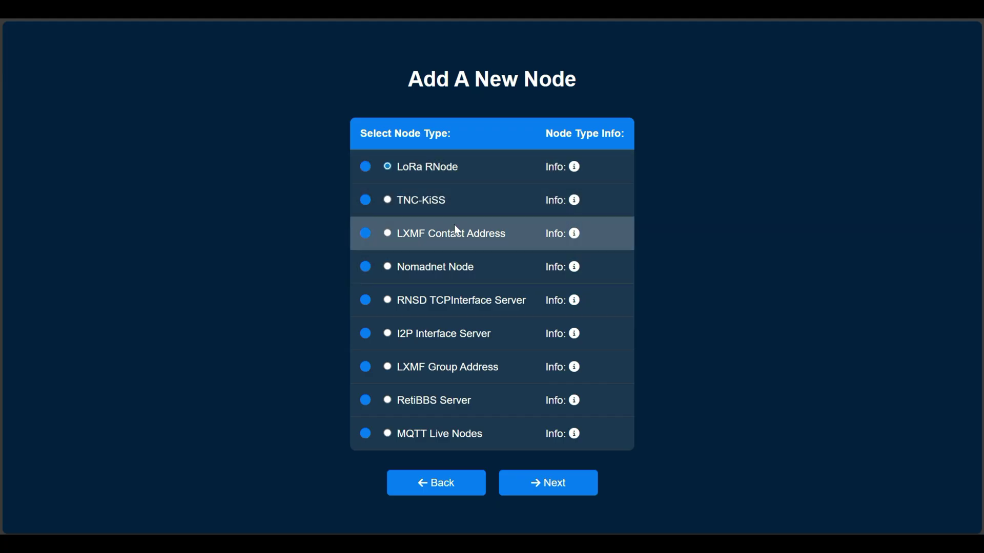
{"action": "left_click", "coordinate": [558, 488]}
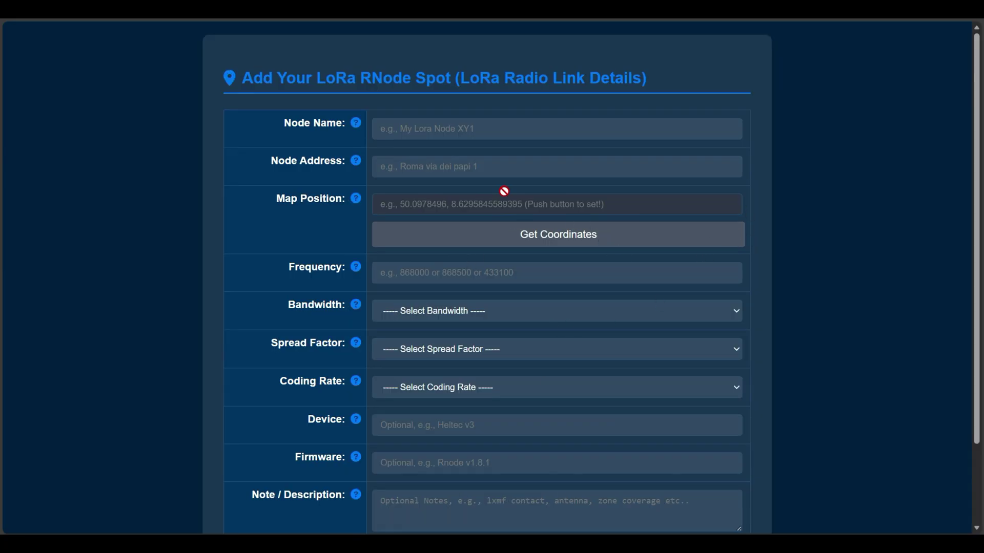
{"action": "left_click", "coordinate": [550, 310]}
{"action": "left_click", "coordinate": [551, 311]}
{"action": "left_click", "coordinate": [545, 343]}
{"action": "left_click", "coordinate": [546, 349]}
{"action": "left_click", "coordinate": [525, 387]}
{"action": "left_click", "coordinate": [525, 388]}
- Review the form's remaining device, firmware and note fields, and return to the map without submitting a node
{"action": "scroll", "coordinate": [525, 388], "scroll_direction": "down", "scroll_amount": 1}
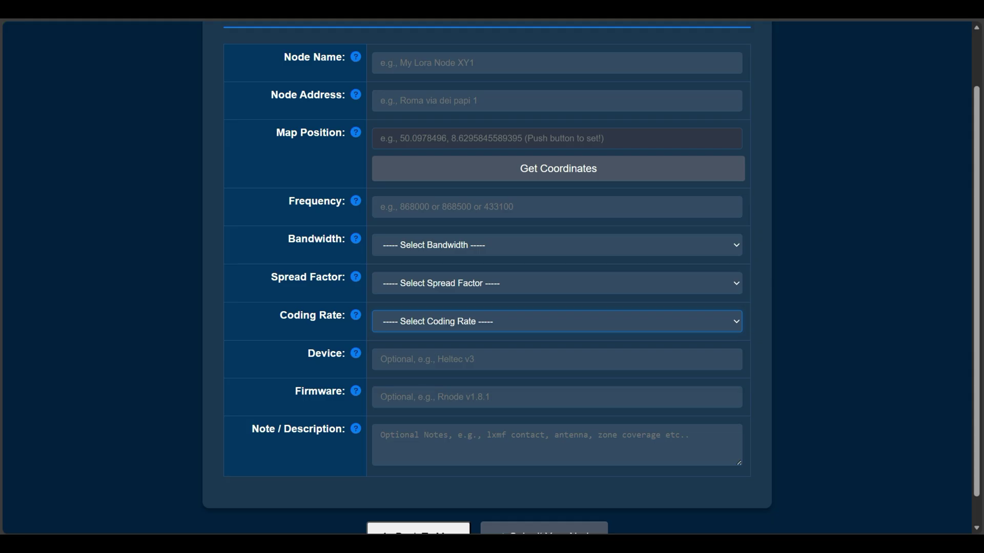
{"action": "scroll", "coordinate": [489, 276], "scroll_direction": "down", "scroll_amount": 1}
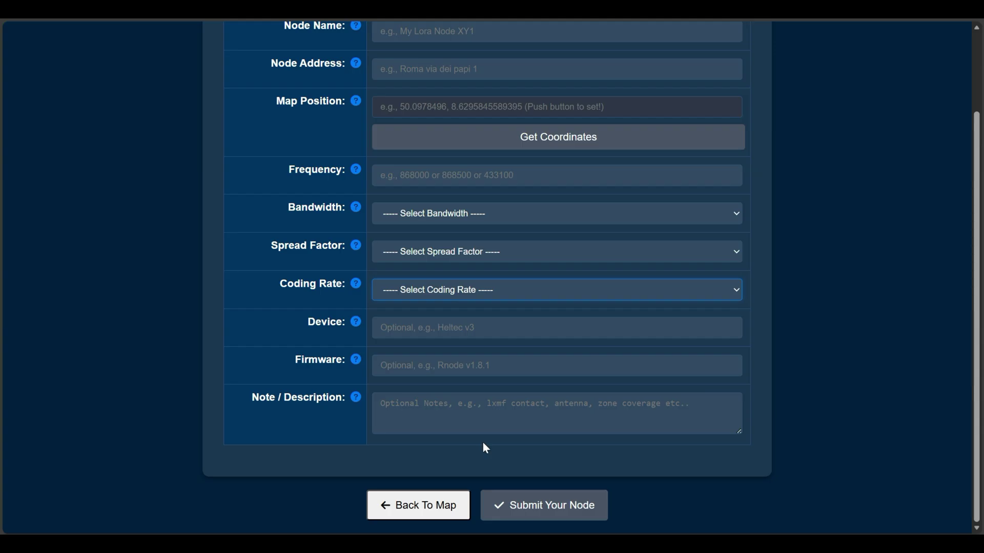
{"action": "left_click", "coordinate": [421, 506]}
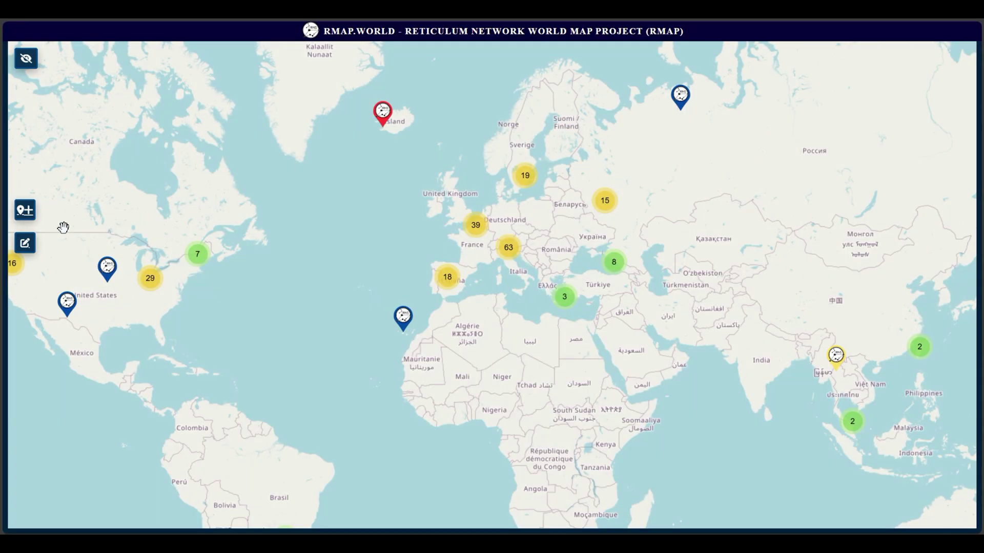
- Open the node editing page, try a node lookup without an edit code, and return to the map over the Atlantic
{"action": "left_click", "coordinate": [26, 244]}
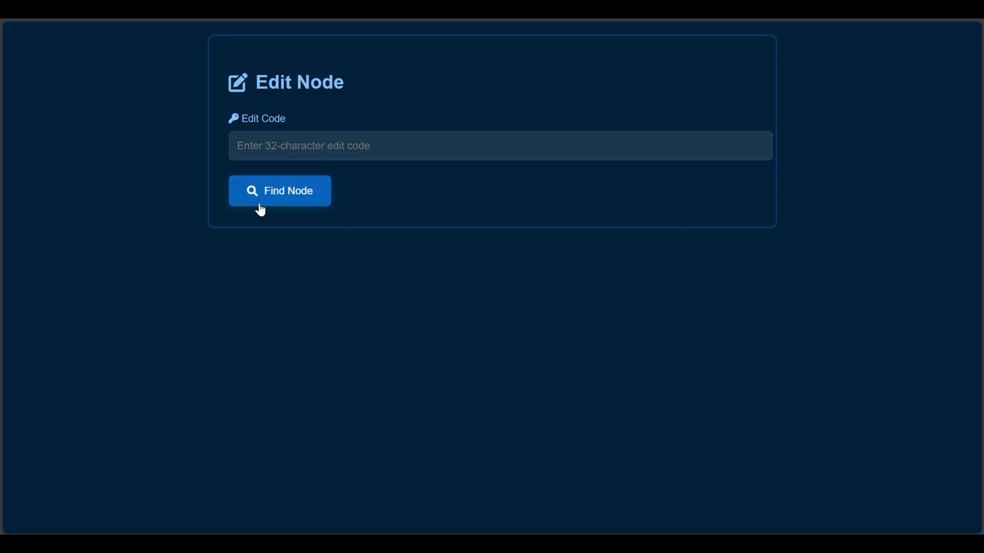
{"action": "left_click", "coordinate": [313, 193]}
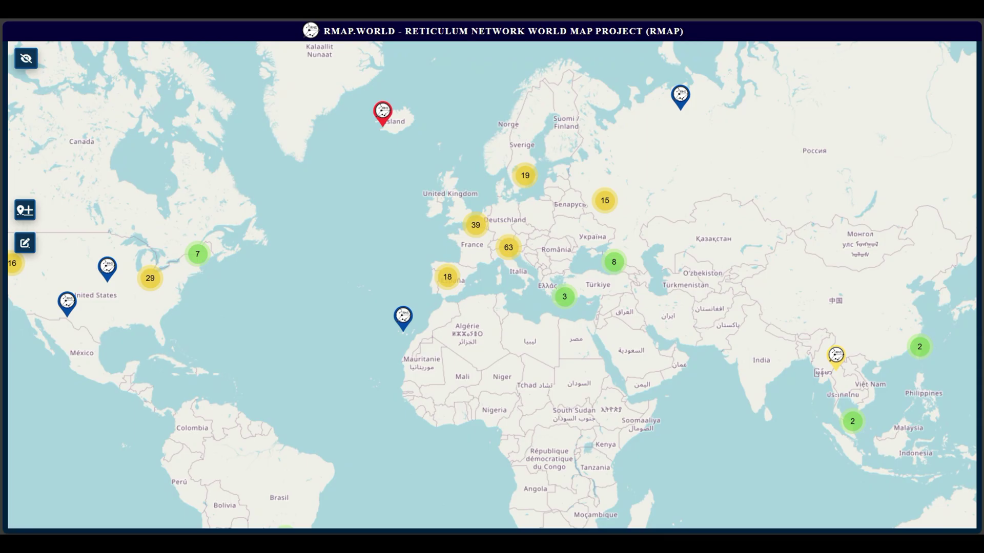
{"action": "left_click_drag", "start_coordinate": [295, 248], "coordinate": [459, 246]}
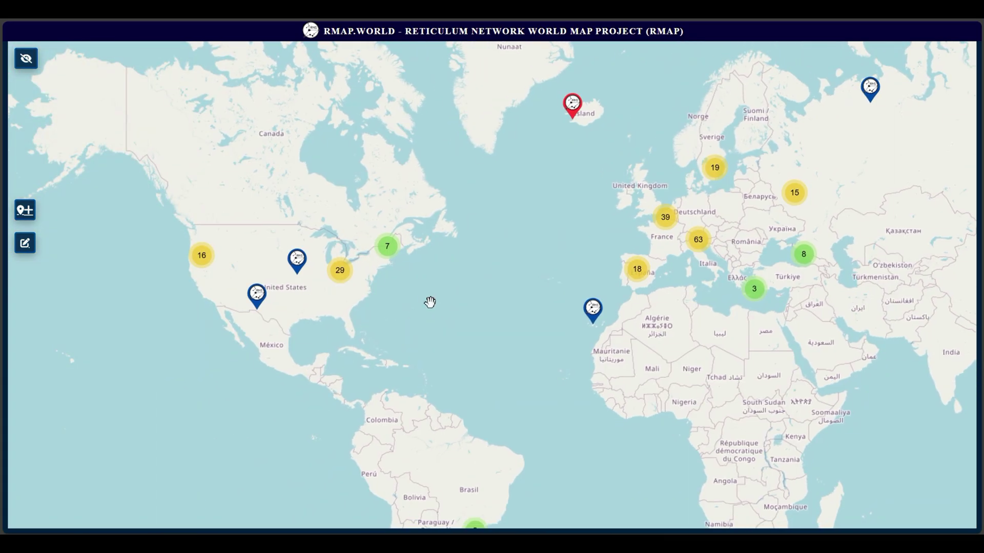